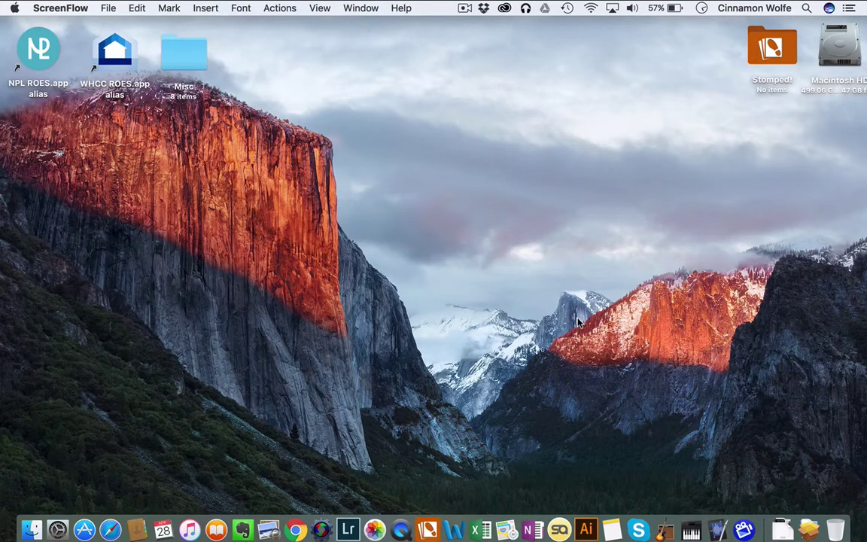
Step: Switch to Finder from the Dock
{"action": "left_click", "coordinate": [33, 530]}
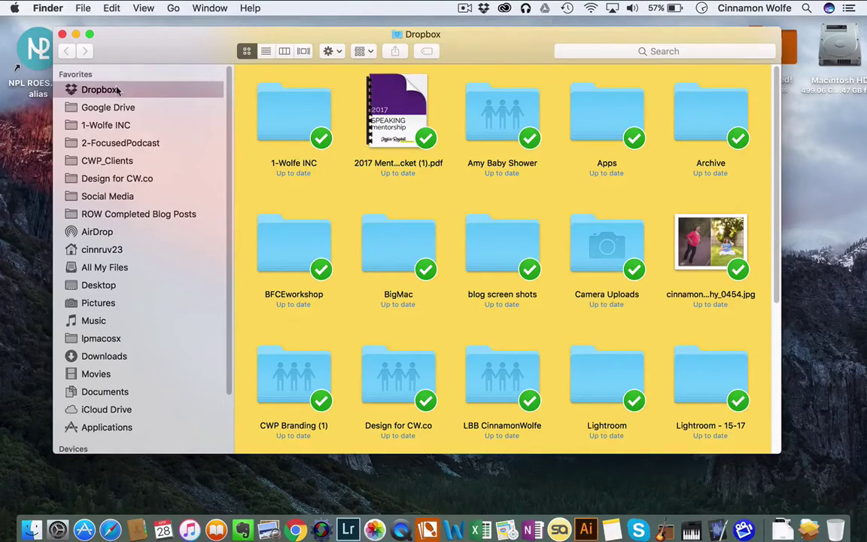
Step: Scroll the Dropbox folder and open the Lightroom - 15-17 folder
{"action": "scroll", "coordinate": [379, 109], "scroll_direction": "down", "scroll_amount": 10}
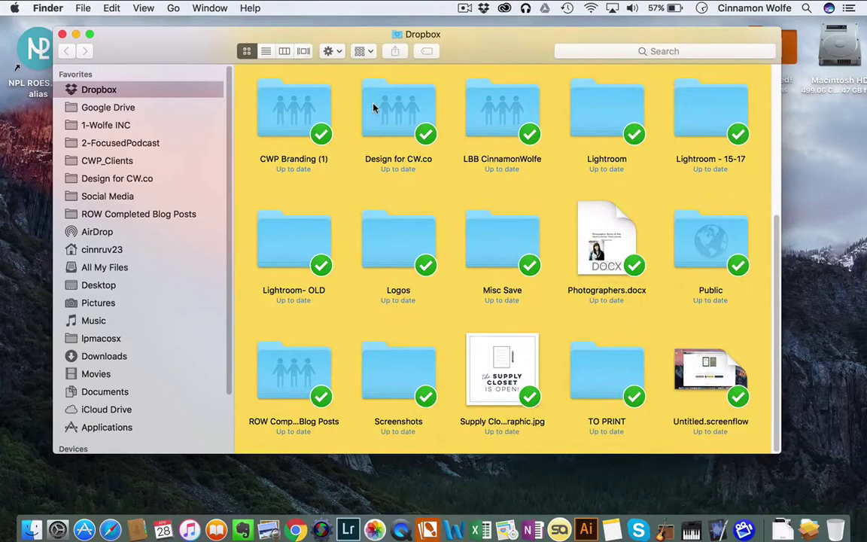
{"action": "scroll", "coordinate": [373, 109], "scroll_direction": "up", "scroll_amount": 5}
{"action": "scroll", "coordinate": [373, 109], "scroll_direction": "down", "scroll_amount": 2}
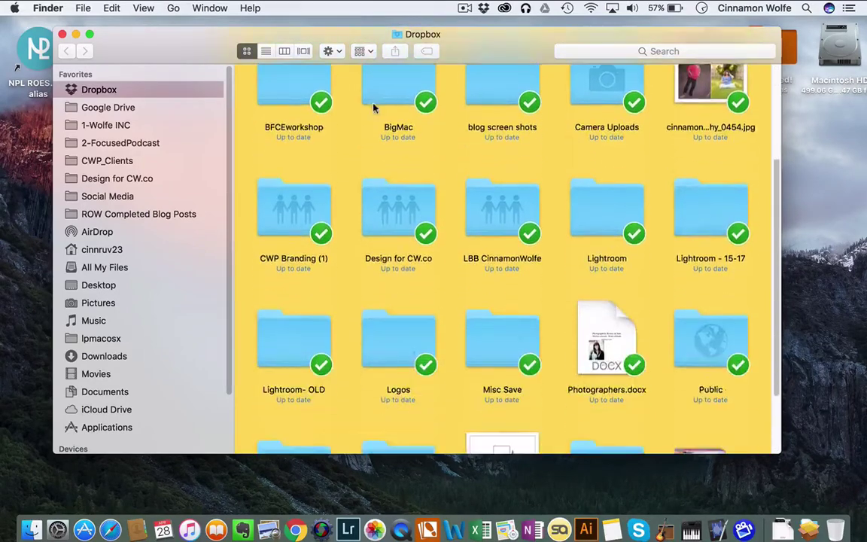
{"action": "scroll", "coordinate": [374, 109], "scroll_direction": "down", "scroll_amount": 4}
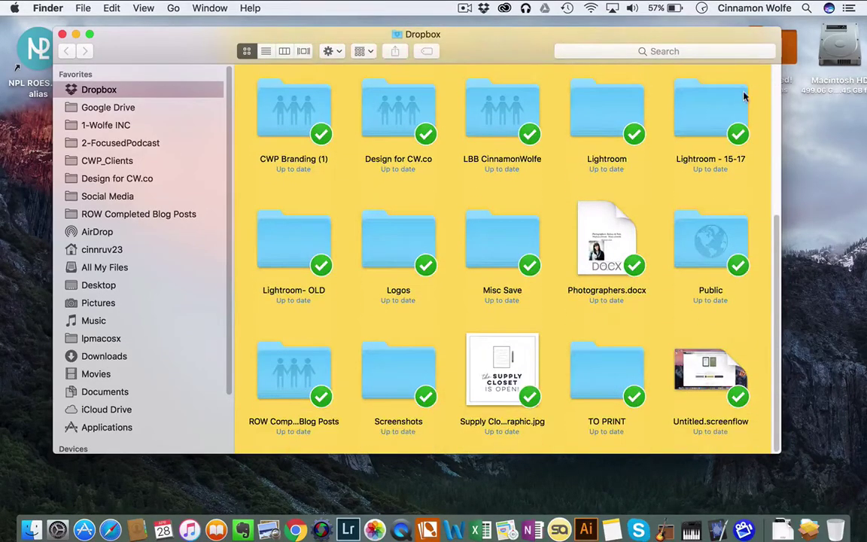
{"action": "double_click", "coordinate": [728, 110]}
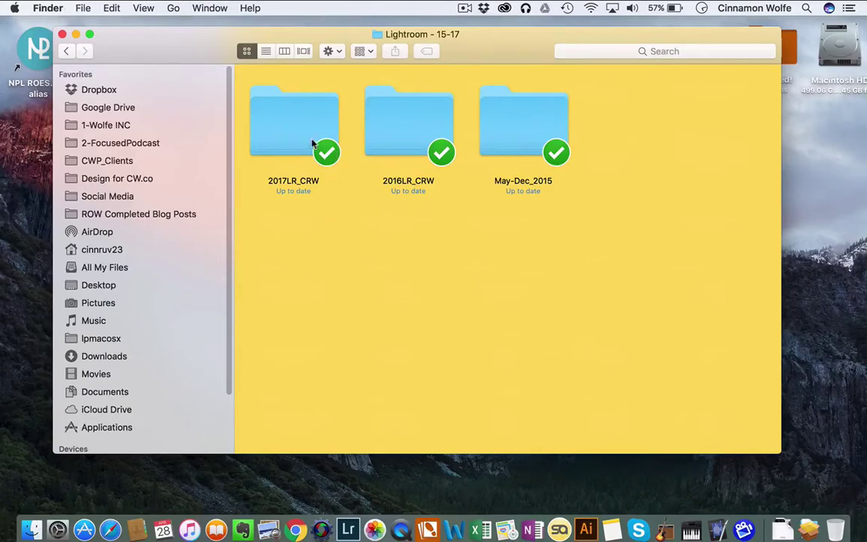
Step: Inspect the 2017LR_CRW catalog folder, return to Lightroom - 15-17, and nudge the window left
{"action": "double_click", "coordinate": [281, 126]}
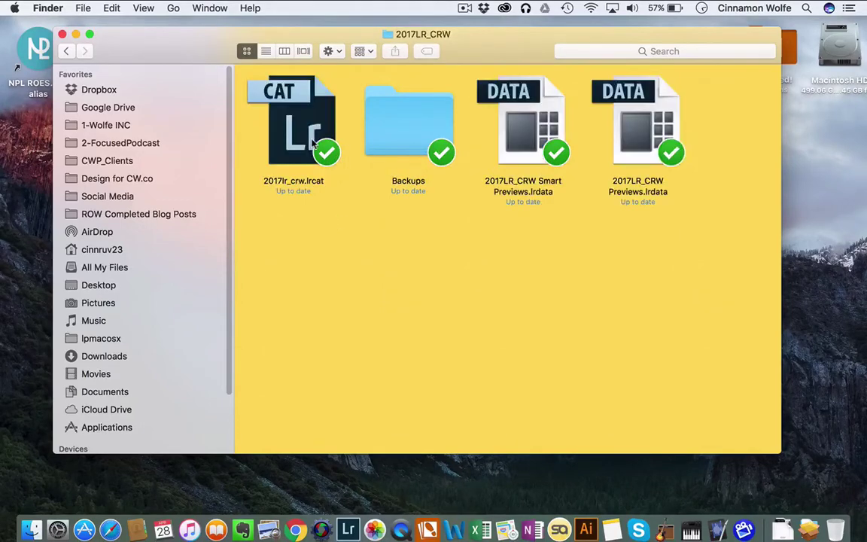
{"action": "left_click", "coordinate": [64, 50]}
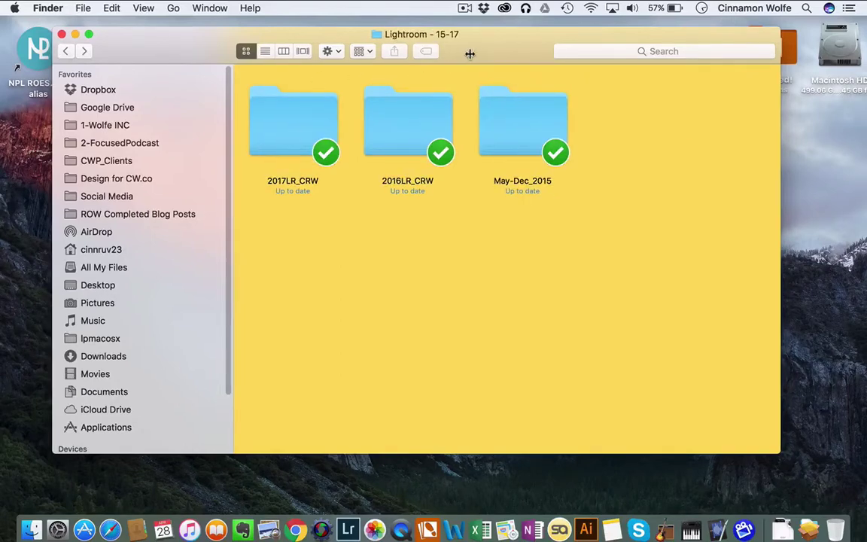
{"action": "left_click_drag", "start_coordinate": [470, 54], "coordinate": [438, 54]}
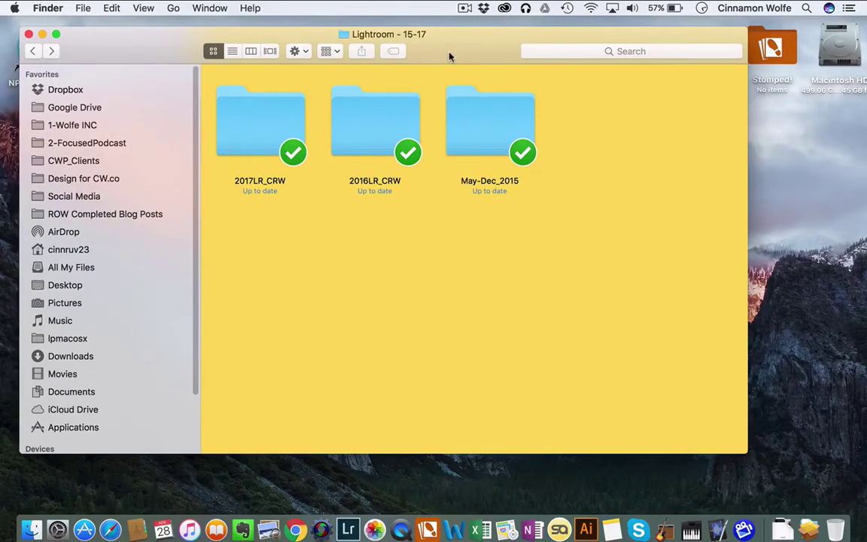
Step: Launch Lightroom and open 2016LR_CRW.lrcat from Lightroom - 15-17, relaunching without a backup
{"action": "left_click", "coordinate": [348, 531]}
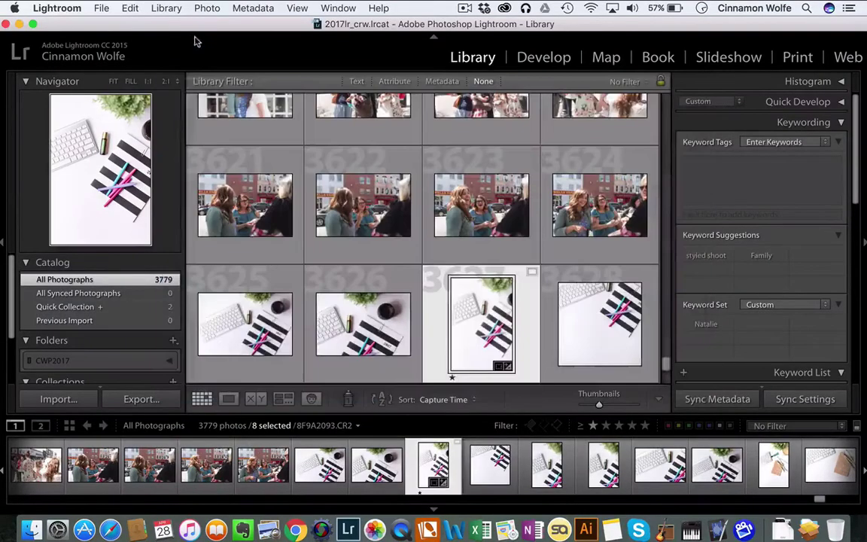
{"action": "left_click", "coordinate": [101, 7]}
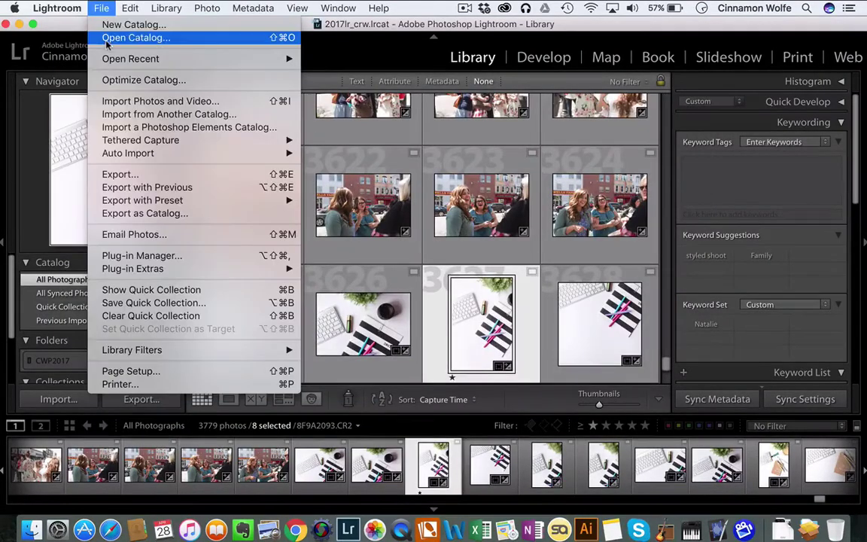
{"action": "left_click", "coordinate": [136, 38]}
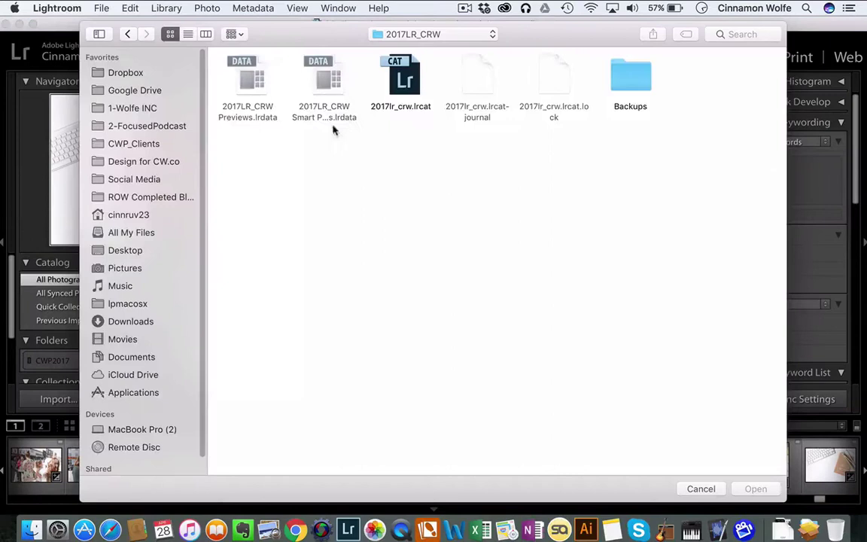
{"action": "left_click", "coordinate": [418, 35]}
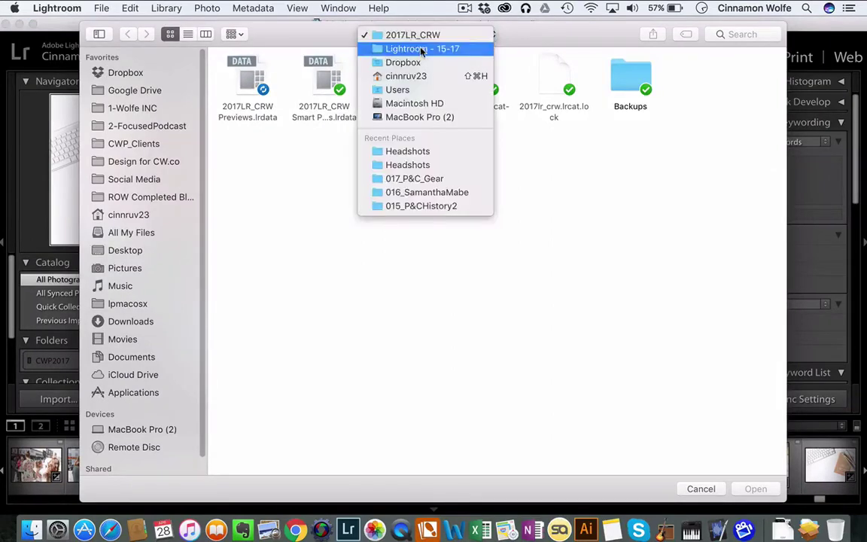
{"action": "left_click", "coordinate": [420, 48]}
{"action": "double_click", "coordinate": [239, 71]}
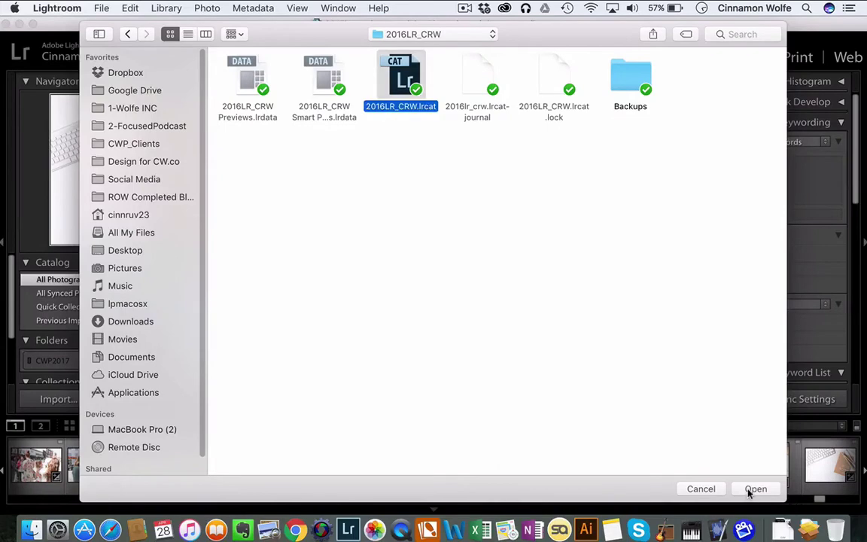
{"action": "left_click", "coordinate": [753, 489]}
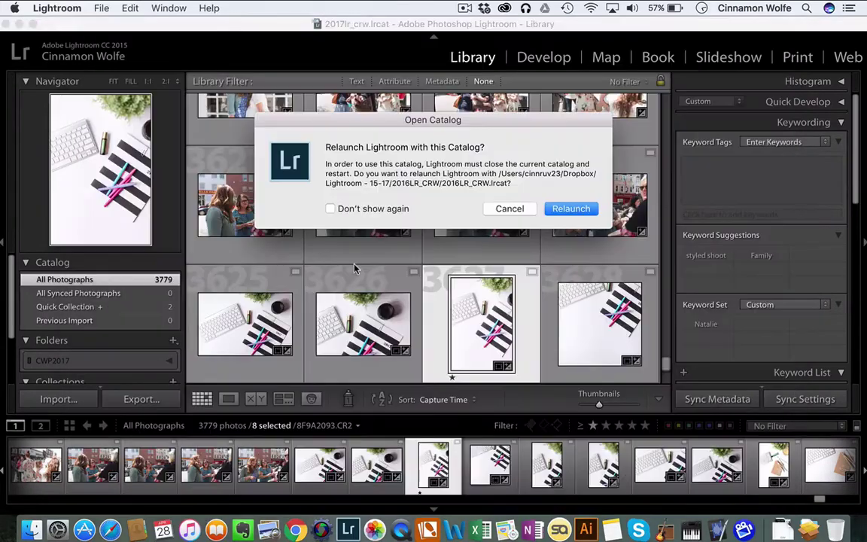
{"action": "left_click", "coordinate": [568, 209]}
{"action": "left_click", "coordinate": [500, 250]}
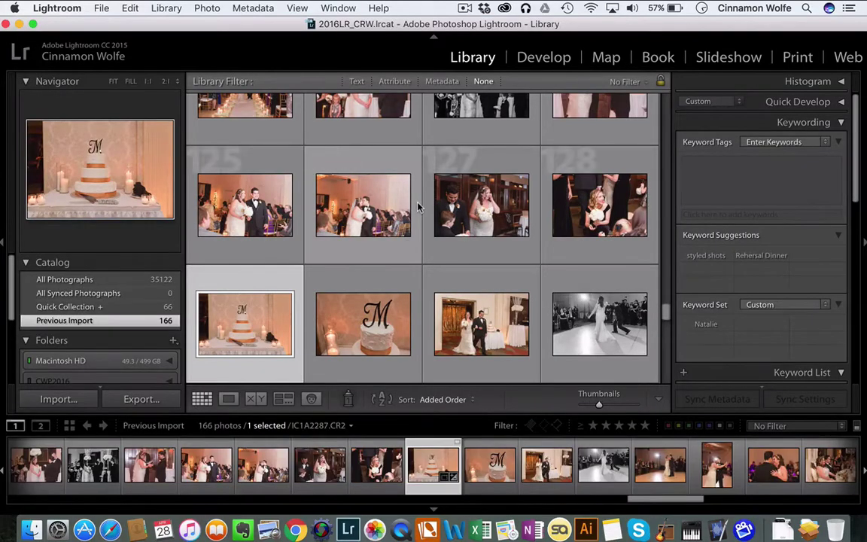
{"action": "scroll", "coordinate": [419, 208], "scroll_direction": "down", "scroll_amount": 2}
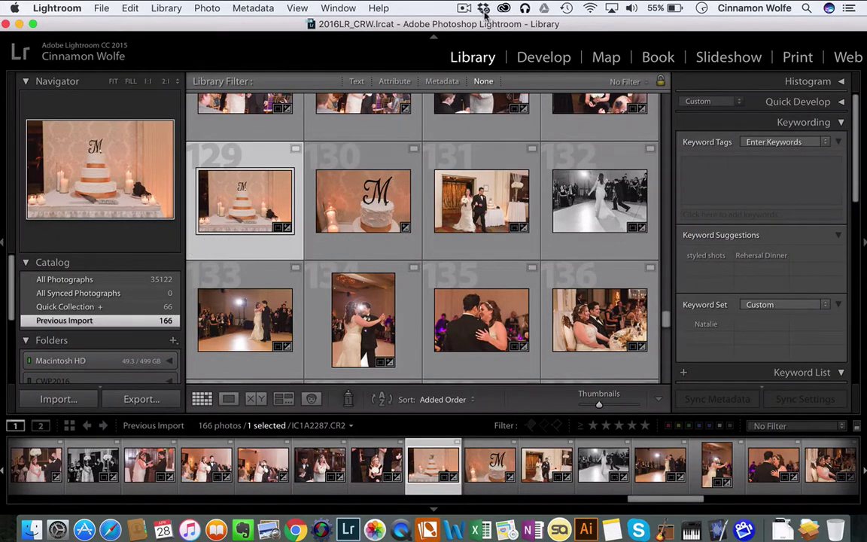
{"action": "scroll", "coordinate": [481, 172], "scroll_direction": "down", "scroll_amount": 1}
{"action": "scroll", "coordinate": [482, 172], "scroll_direction": "down", "scroll_amount": 10}
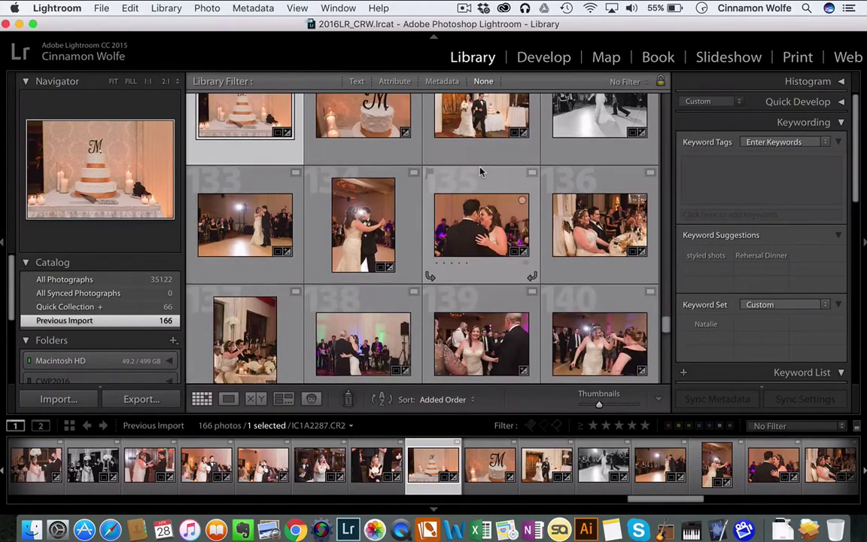
{"action": "scroll", "coordinate": [482, 172], "scroll_direction": "up", "scroll_amount": 15}
{"action": "scroll", "coordinate": [482, 173], "scroll_direction": "up", "scroll_amount": 3}
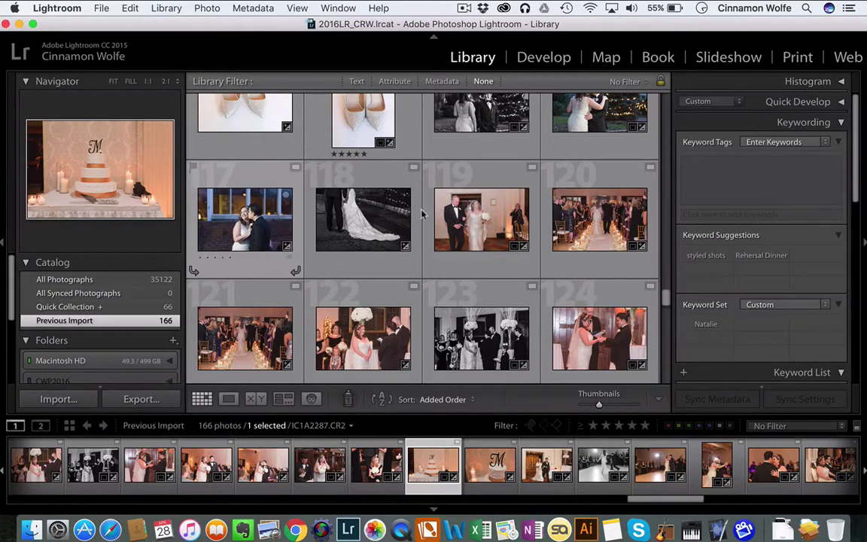
{"action": "scroll", "coordinate": [537, 201], "scroll_direction": "up", "scroll_amount": 2}
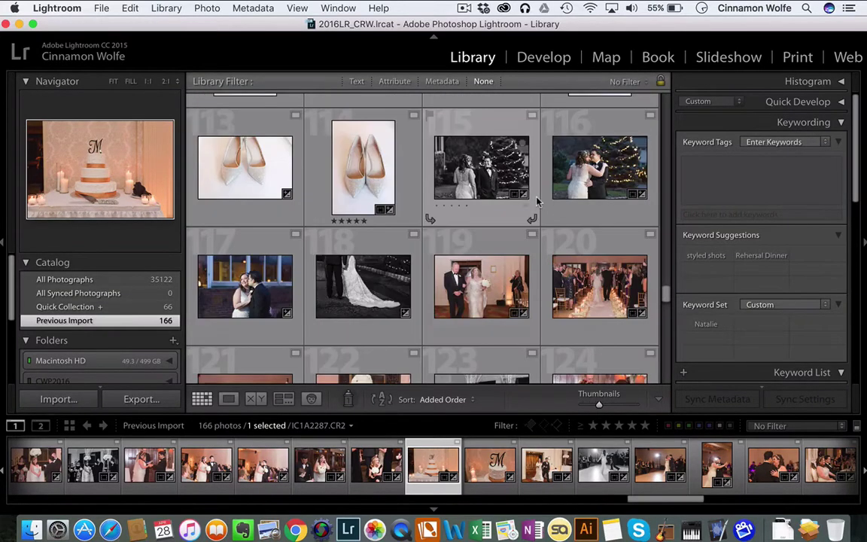
{"action": "left_click", "coordinate": [60, 401]}
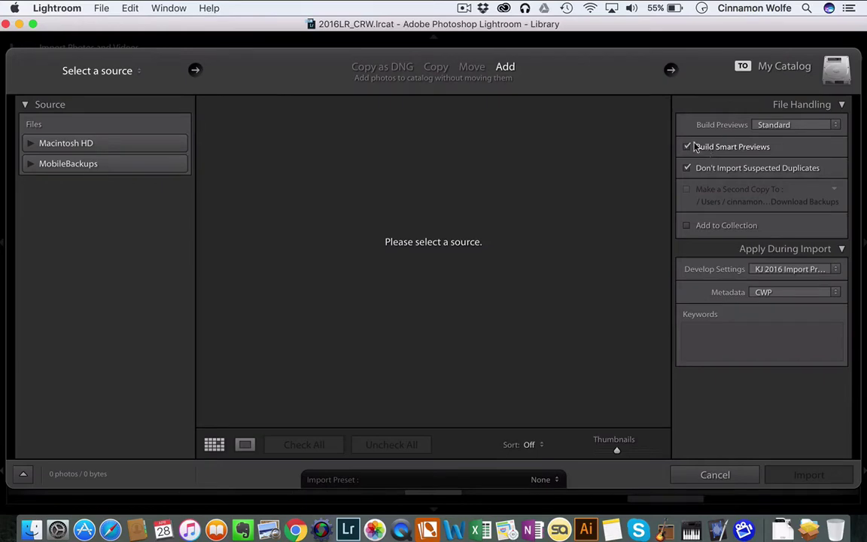
{"action": "left_click", "coordinate": [715, 475]}
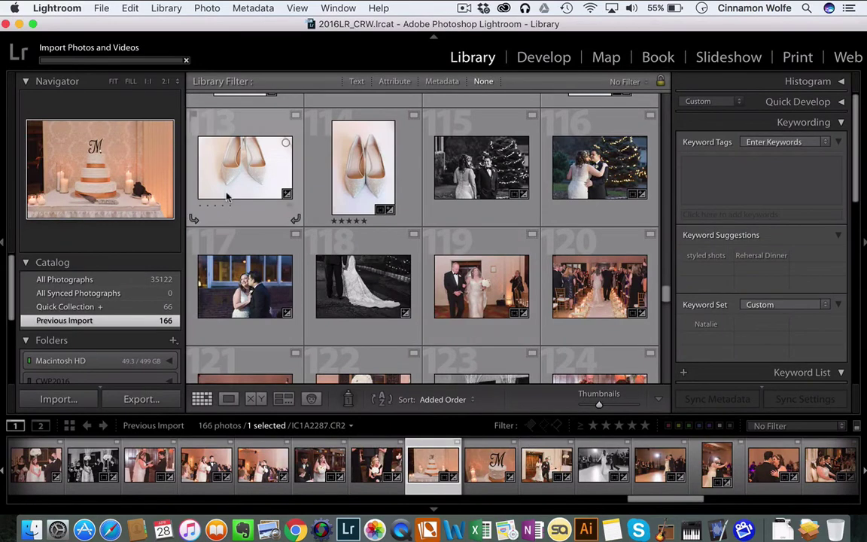
{"action": "scroll", "coordinate": [117, 297], "scroll_direction": "down", "scroll_amount": 1}
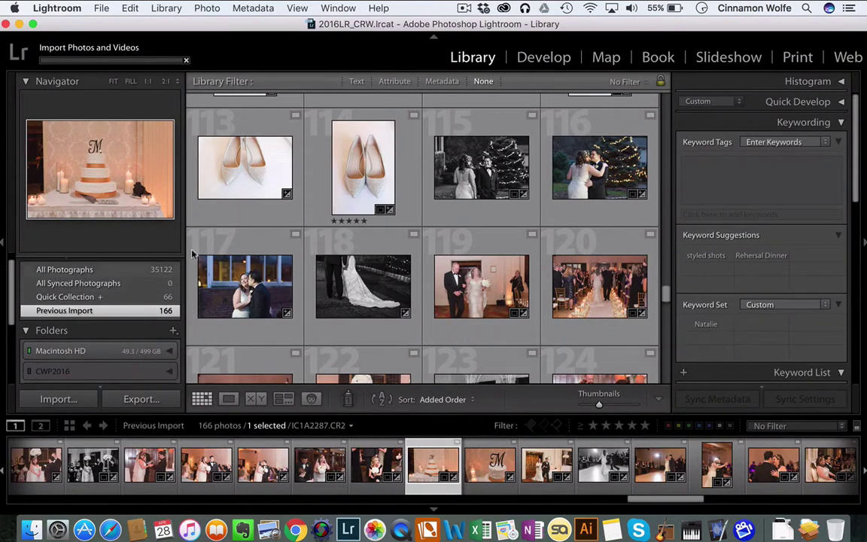
{"action": "scroll", "coordinate": [240, 246], "scroll_direction": "down", "scroll_amount": 2}
{"action": "scroll", "coordinate": [147, 329], "scroll_direction": "down", "scroll_amount": 2}
{"action": "scroll", "coordinate": [147, 330], "scroll_direction": "down", "scroll_amount": 3}
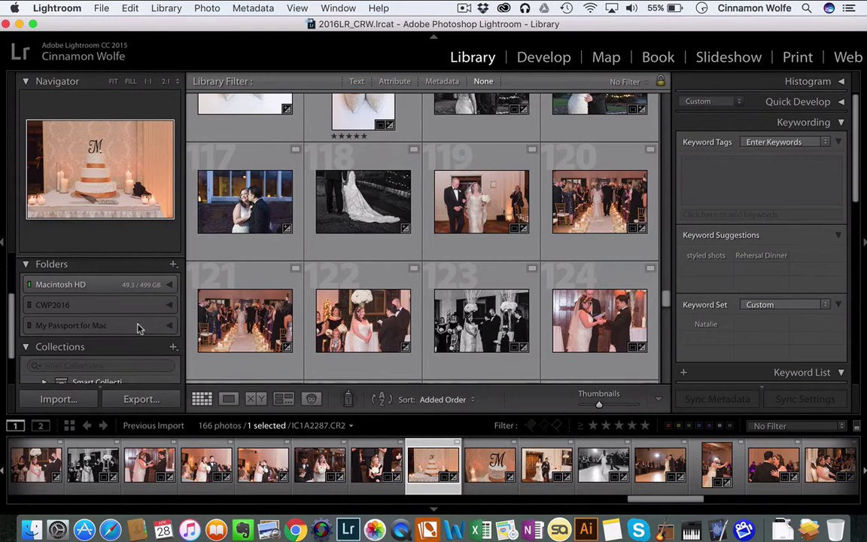
{"action": "left_click", "coordinate": [152, 307]}
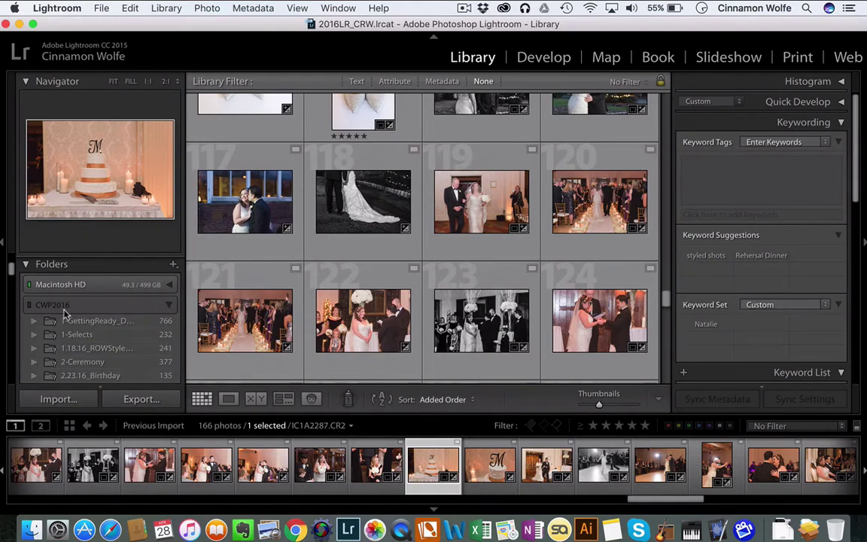
{"action": "scroll", "coordinate": [113, 333], "scroll_direction": "down", "scroll_amount": 3}
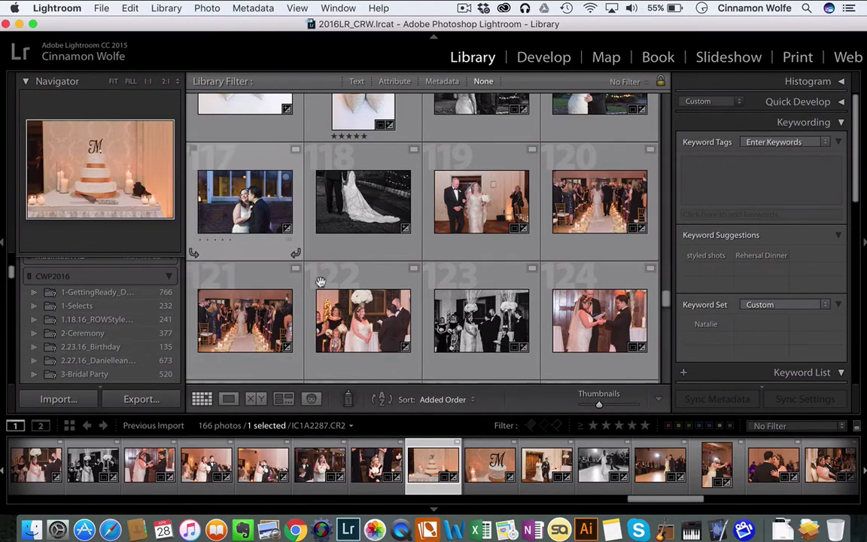
{"action": "scroll", "coordinate": [387, 286], "scroll_direction": "down", "scroll_amount": 3}
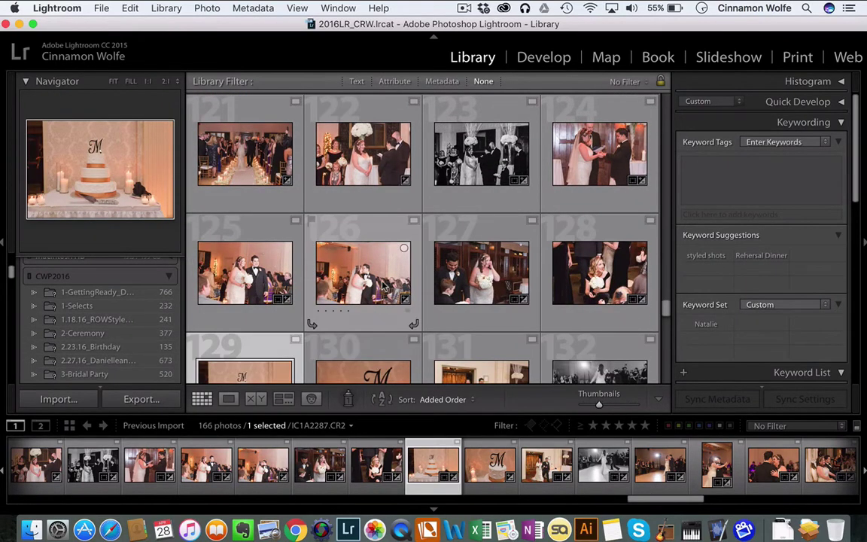
{"action": "left_click", "coordinate": [386, 286]}
{"action": "scroll", "coordinate": [384, 285], "scroll_direction": "down", "scroll_amount": 3}
{"action": "scroll", "coordinate": [382, 285], "scroll_direction": "down", "scroll_amount": 10}
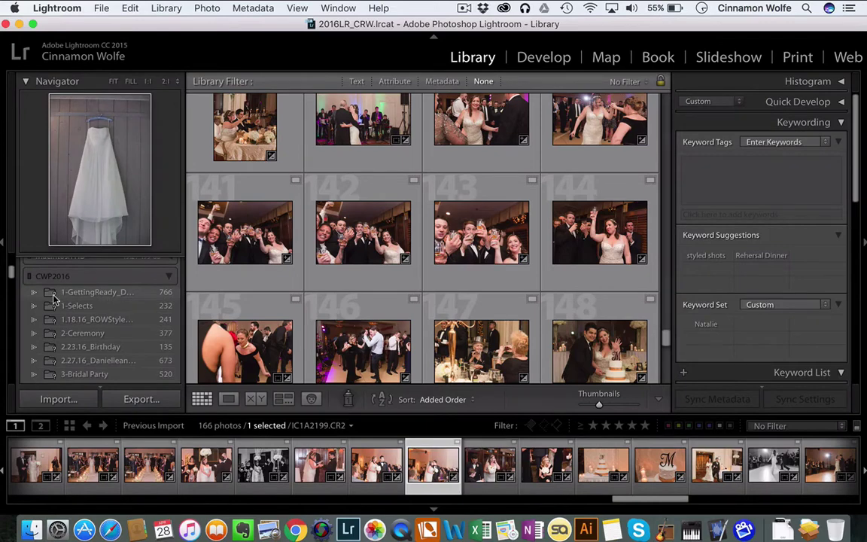
{"action": "scroll", "coordinate": [54, 309], "scroll_direction": "down", "scroll_amount": 5}
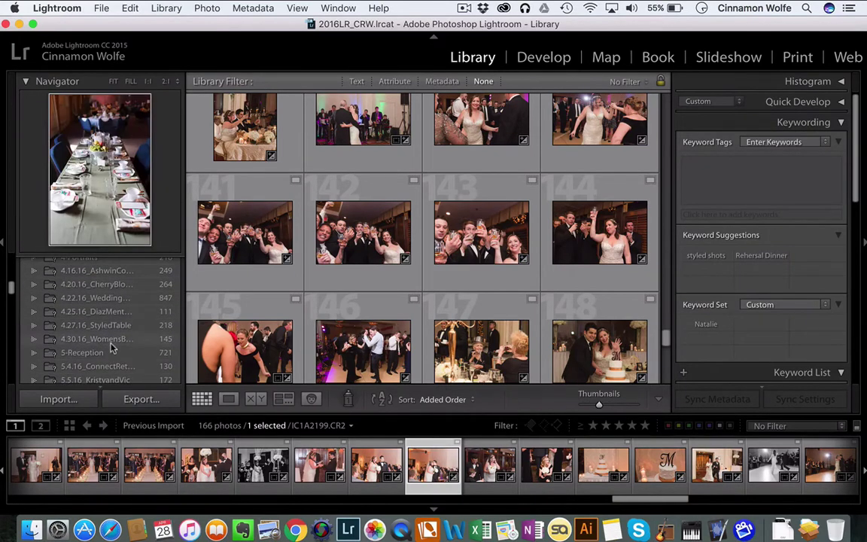
{"action": "scroll", "coordinate": [111, 346], "scroll_direction": "down", "scroll_amount": 10}
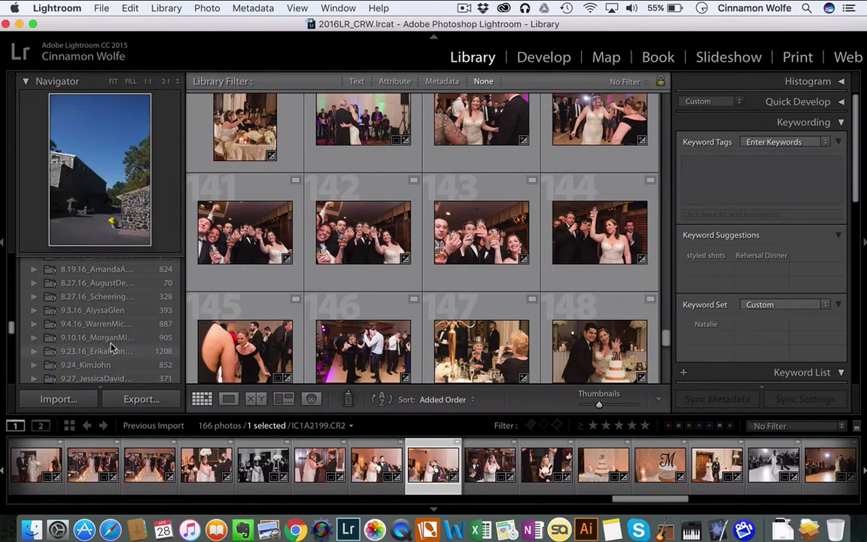
{"action": "scroll", "coordinate": [111, 346], "scroll_direction": "up", "scroll_amount": 15}
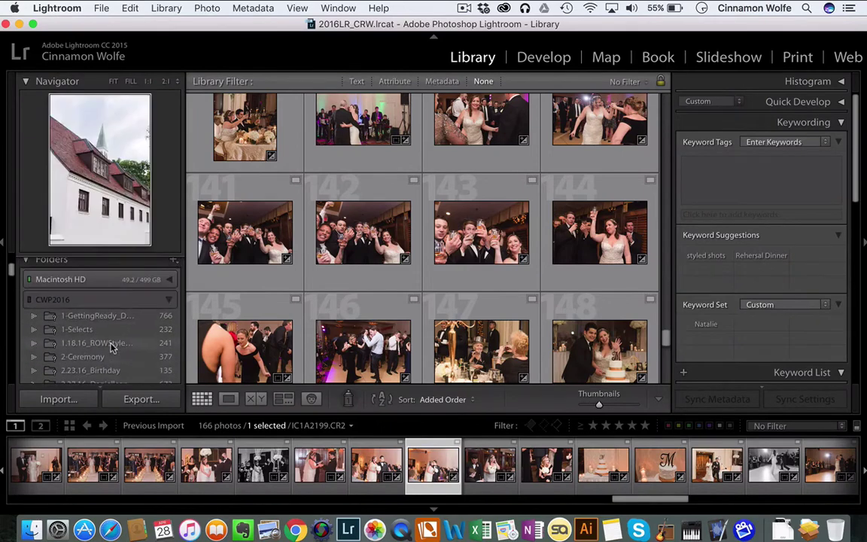
{"action": "scroll", "coordinate": [111, 346], "scroll_direction": "up", "scroll_amount": 5}
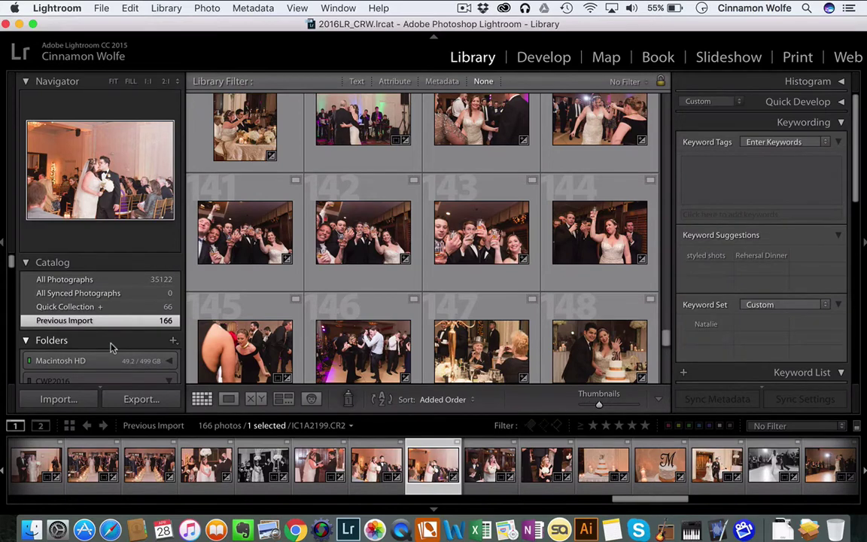
{"action": "scroll", "coordinate": [116, 358], "scroll_direction": "down", "scroll_amount": 5}
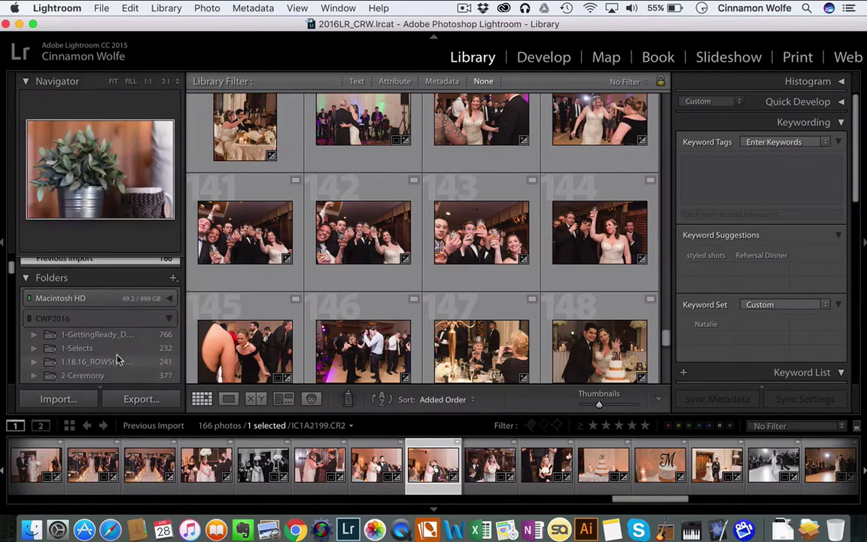
{"action": "scroll", "coordinate": [116, 360], "scroll_direction": "down", "scroll_amount": 4}
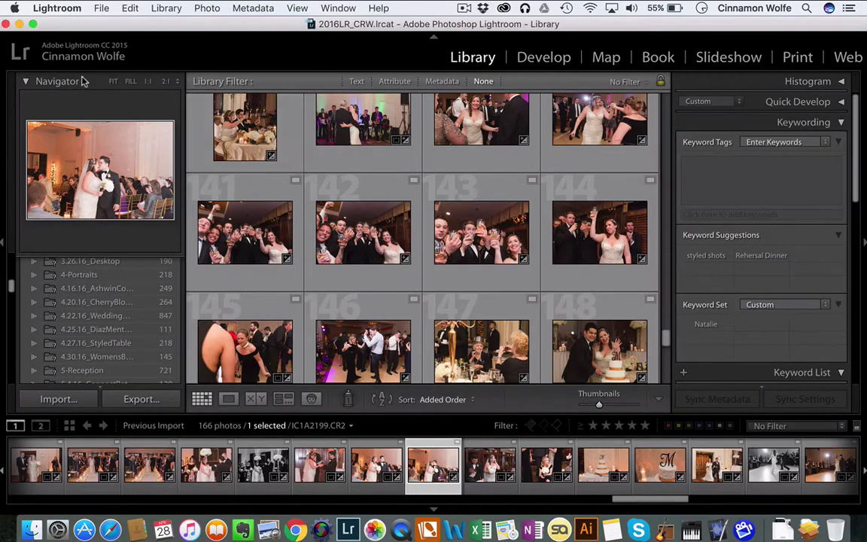
Step: Open 2017lr_crw.lrcat from Lightroom - 15-17 > 2017LR_CRW and relaunch, skipping the 2016 backup
{"action": "left_click", "coordinate": [101, 9]}
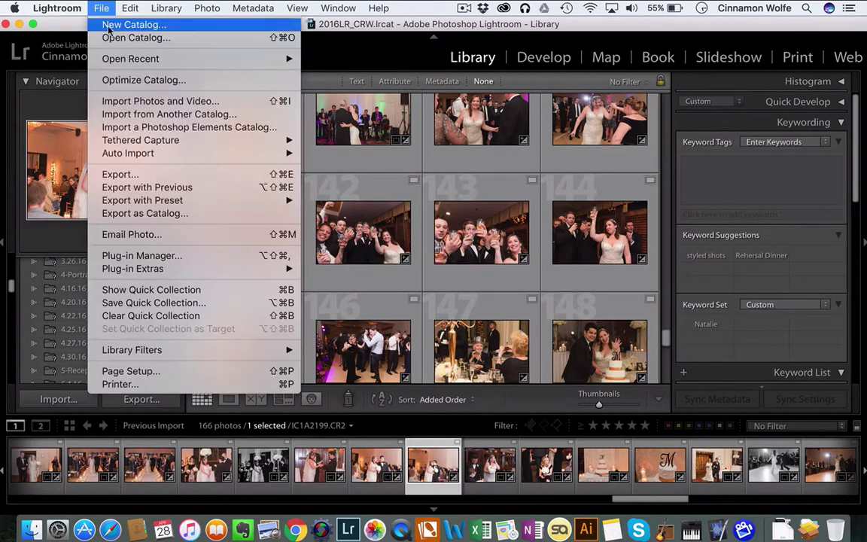
{"action": "left_click", "coordinate": [105, 37]}
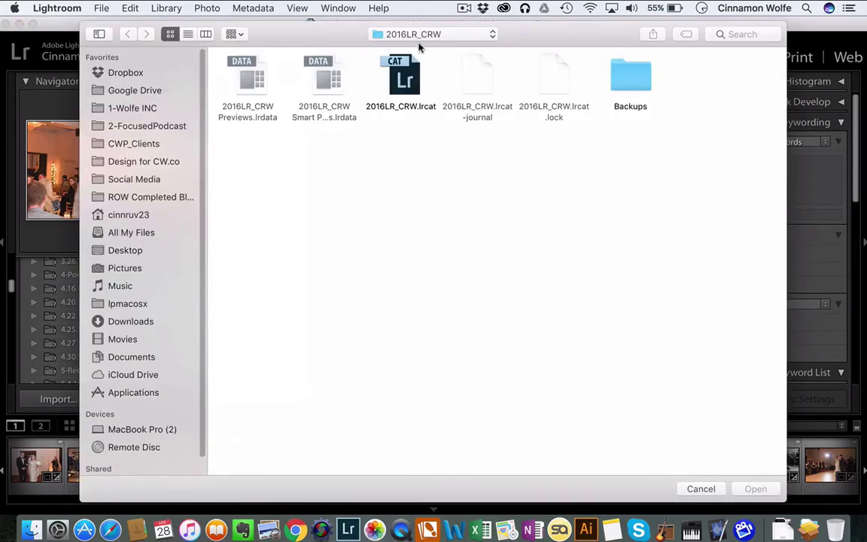
{"action": "left_click", "coordinate": [416, 35]}
{"action": "left_click", "coordinate": [388, 48]}
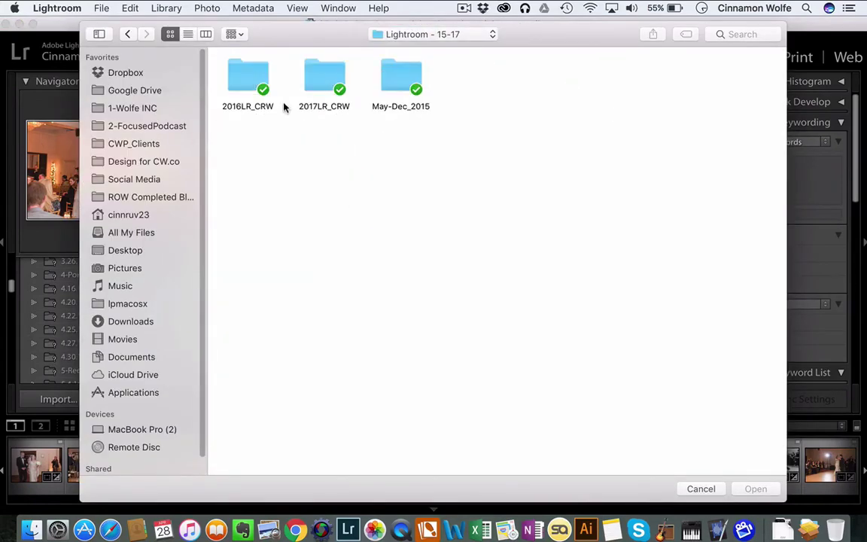
{"action": "double_click", "coordinate": [325, 80]}
{"action": "left_click", "coordinate": [405, 79]}
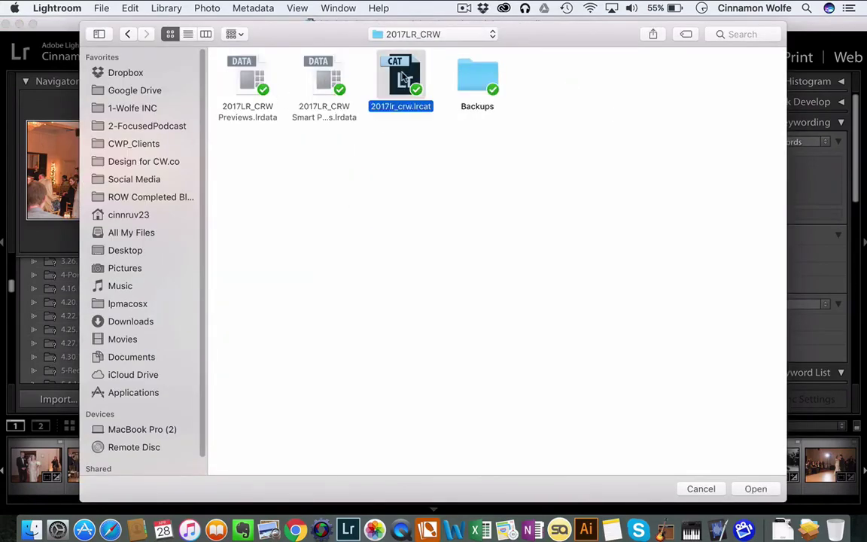
{"action": "left_click", "coordinate": [757, 489]}
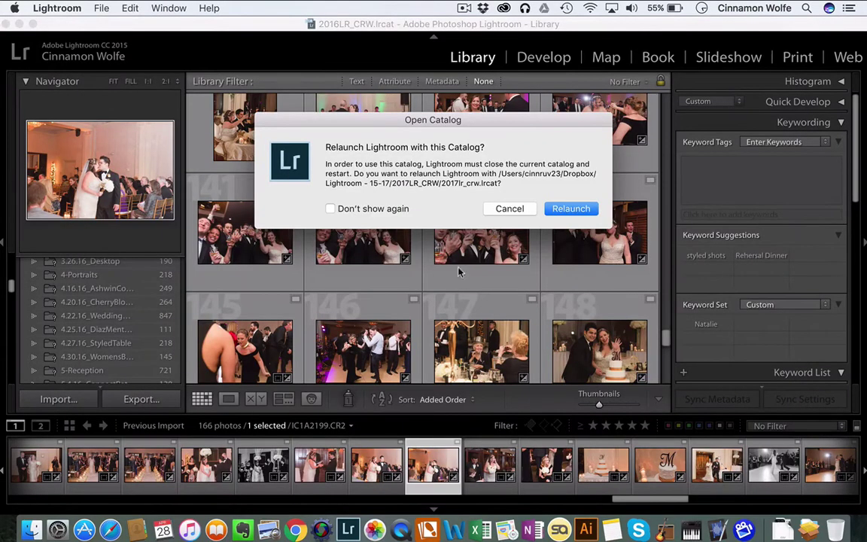
{"action": "left_click", "coordinate": [570, 209]}
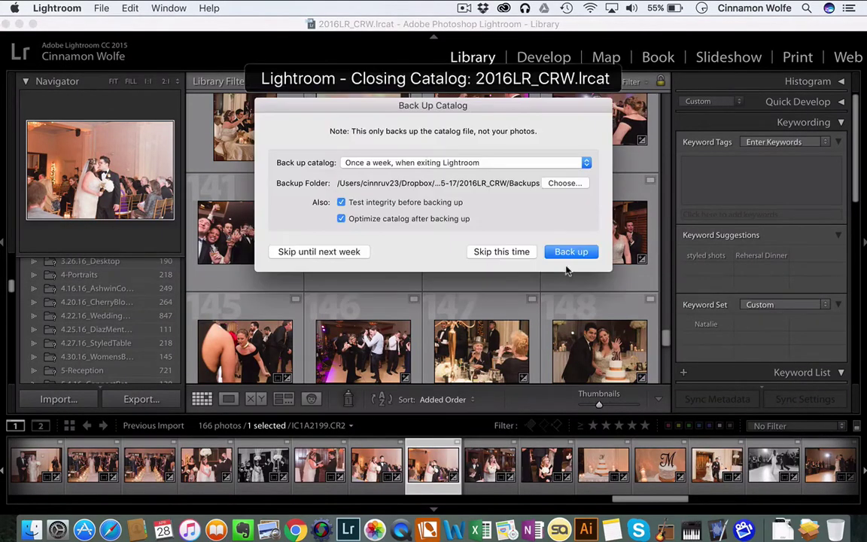
{"action": "left_click", "coordinate": [502, 252]}
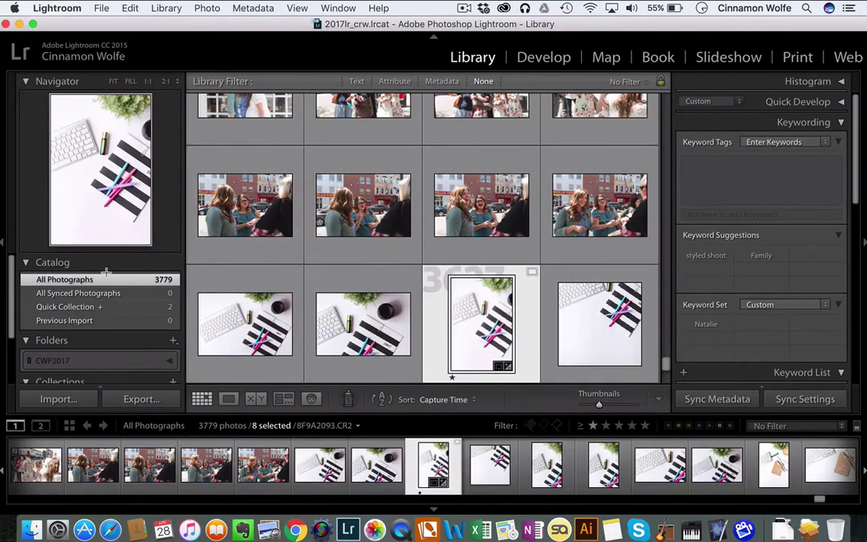
Step: View All Synced Photographs, then All Photographs, and expand CWP2017 to browse its shoot folders
{"action": "left_click", "coordinate": [106, 293]}
{"action": "left_click", "coordinate": [97, 279]}
{"action": "scroll", "coordinate": [103, 286], "scroll_direction": "down", "scroll_amount": 2}
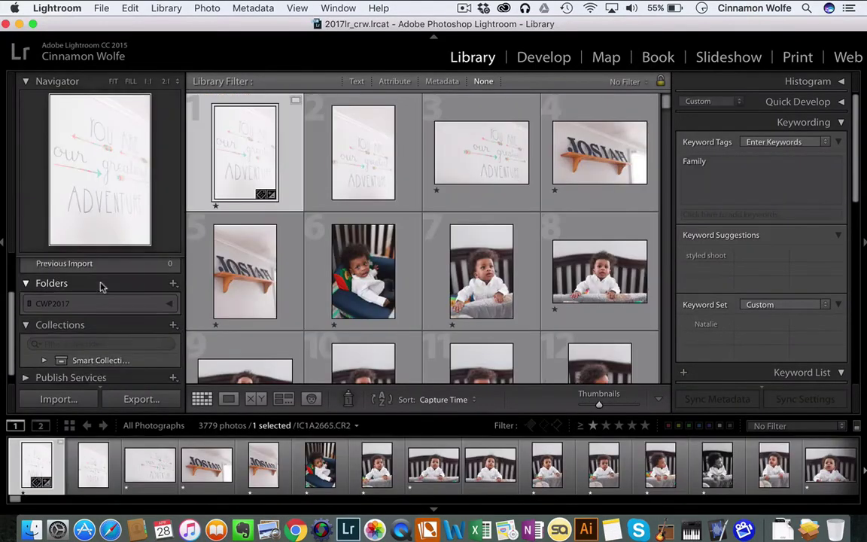
{"action": "left_click", "coordinate": [56, 292]}
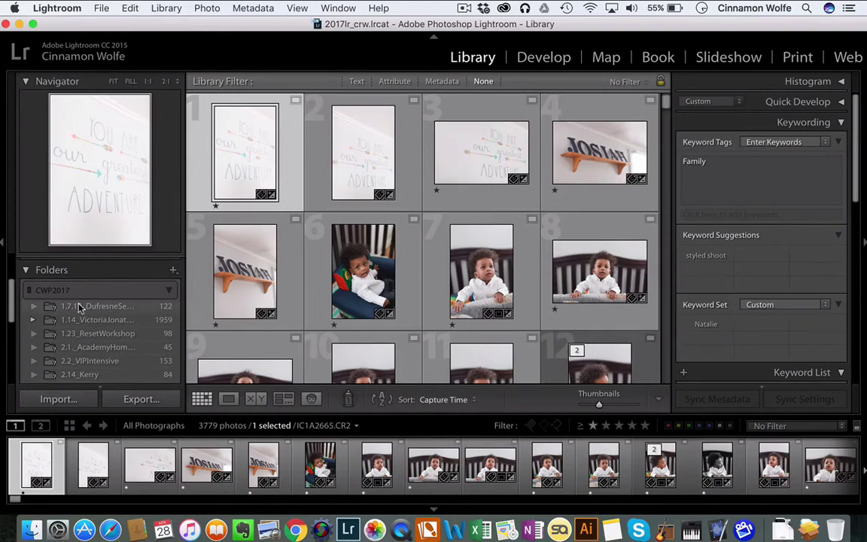
{"action": "scroll", "coordinate": [75, 324], "scroll_direction": "down", "scroll_amount": 5}
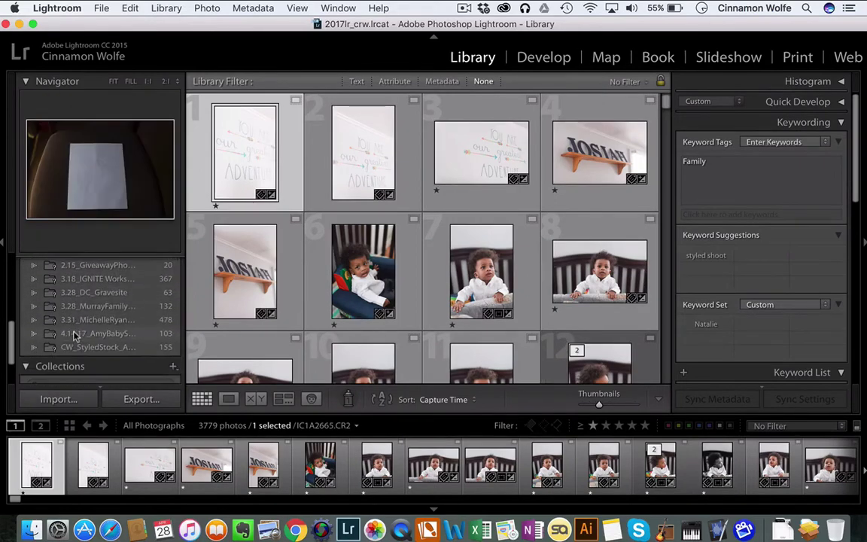
{"action": "scroll", "coordinate": [75, 331], "scroll_direction": "up", "scroll_amount": 3}
{"action": "scroll", "coordinate": [408, 303], "scroll_direction": "down", "scroll_amount": 3}
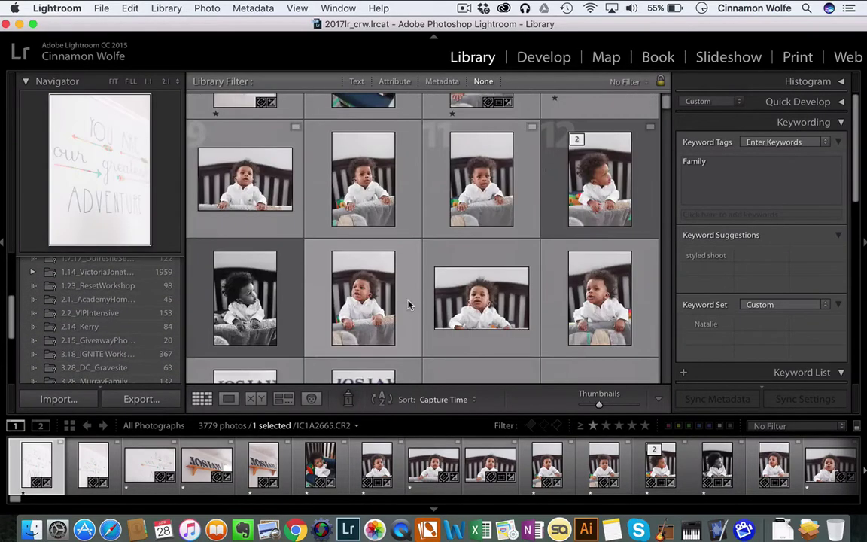
{"action": "scroll", "coordinate": [409, 303], "scroll_direction": "down", "scroll_amount": 4}
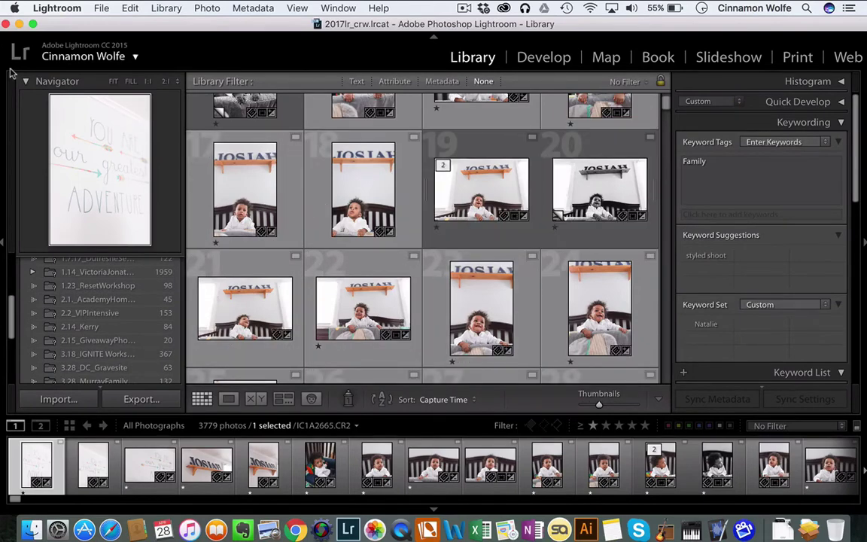
Step: Quit Lightroom, skipping the 2017 catalog backup this time
{"action": "left_click", "coordinate": [6, 24]}
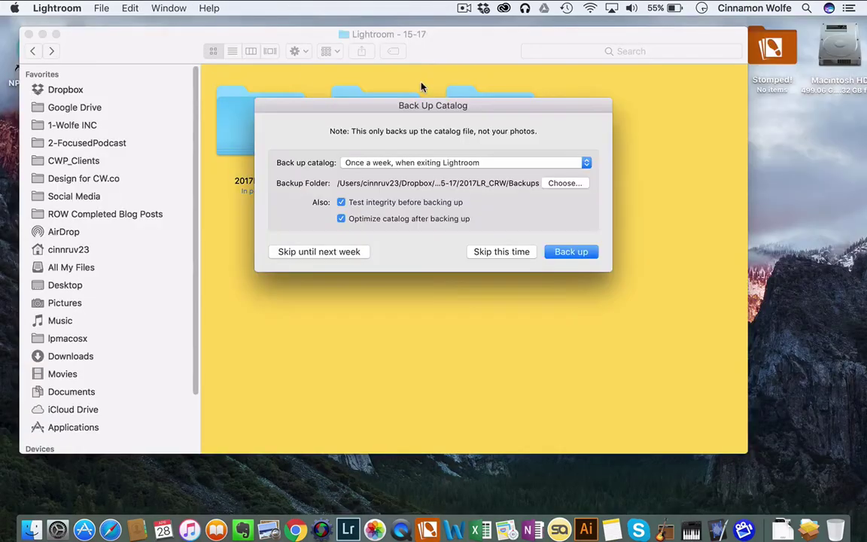
{"action": "left_click", "coordinate": [498, 251]}
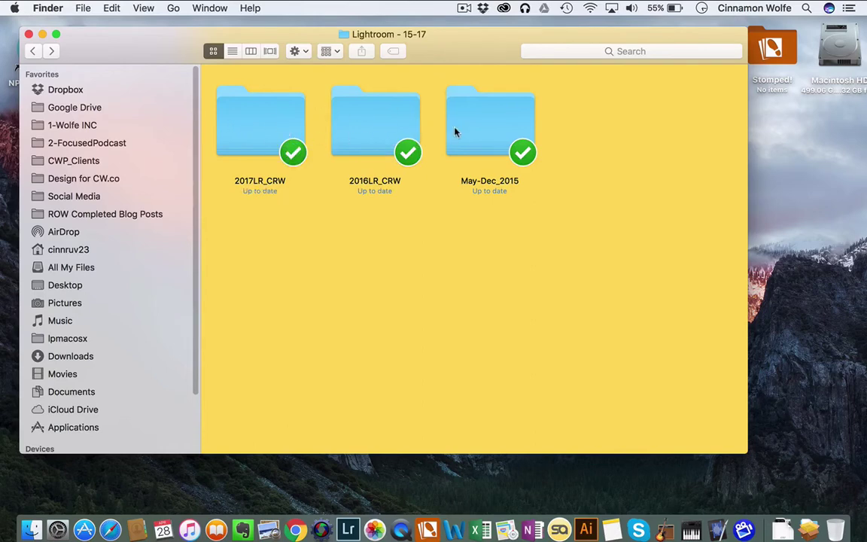
Step: Close the Lightroom - 15-17 Finder window
{"action": "left_click", "coordinate": [27, 35]}
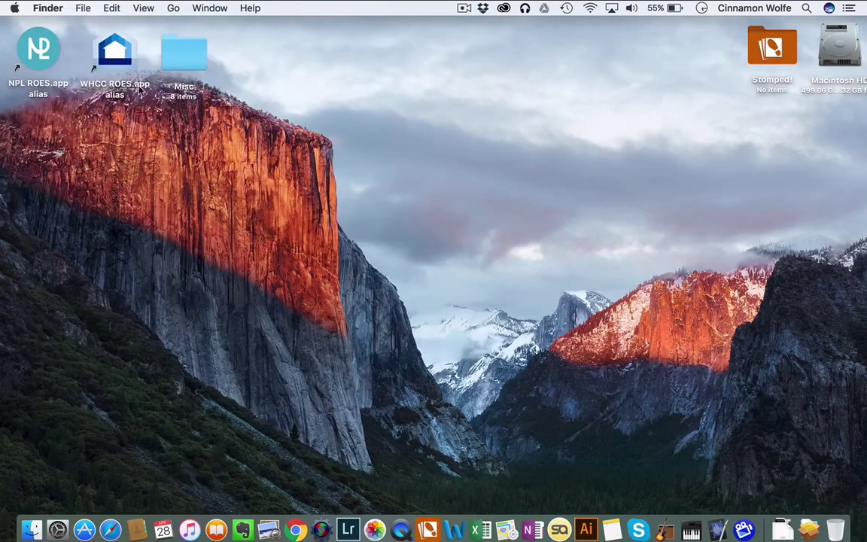